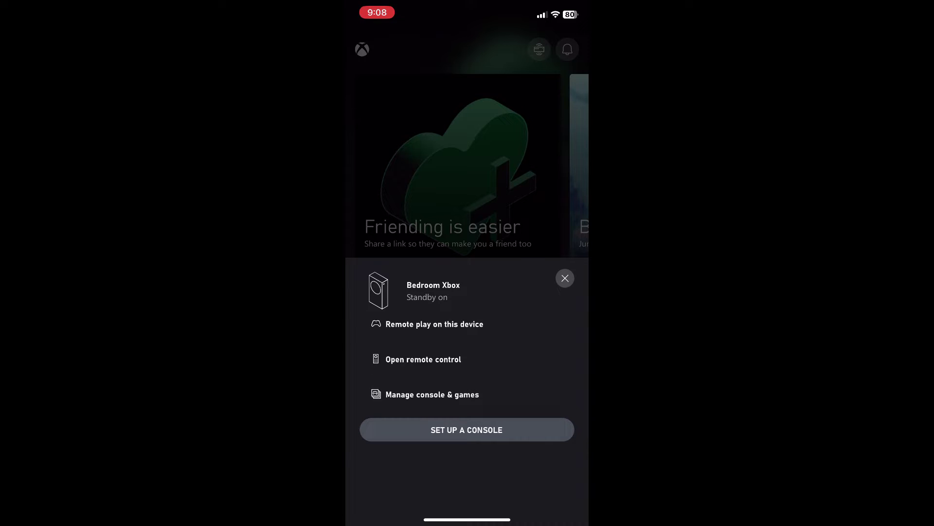
Start remote play of the Bedroom Xbox on this phone, accepting the Friendly reminder
left_click(434, 323)
left_click(466, 243)
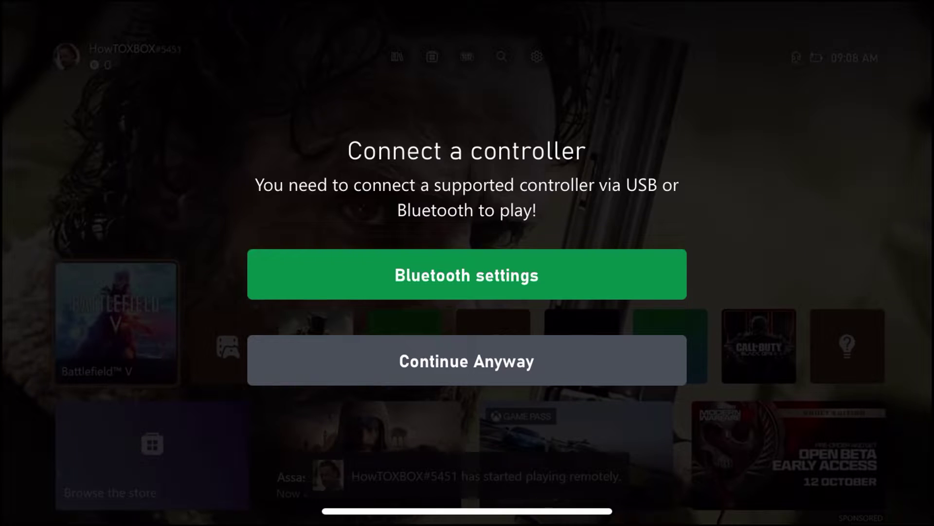
Continue without a controller, open and close the stream overlay, and bring up the console guide
left_click(467, 361)
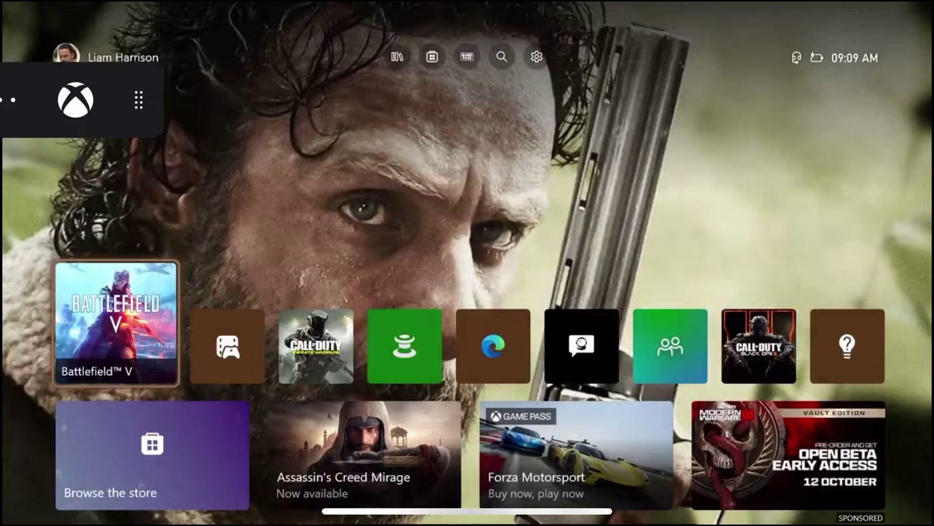
left_click(9, 100)
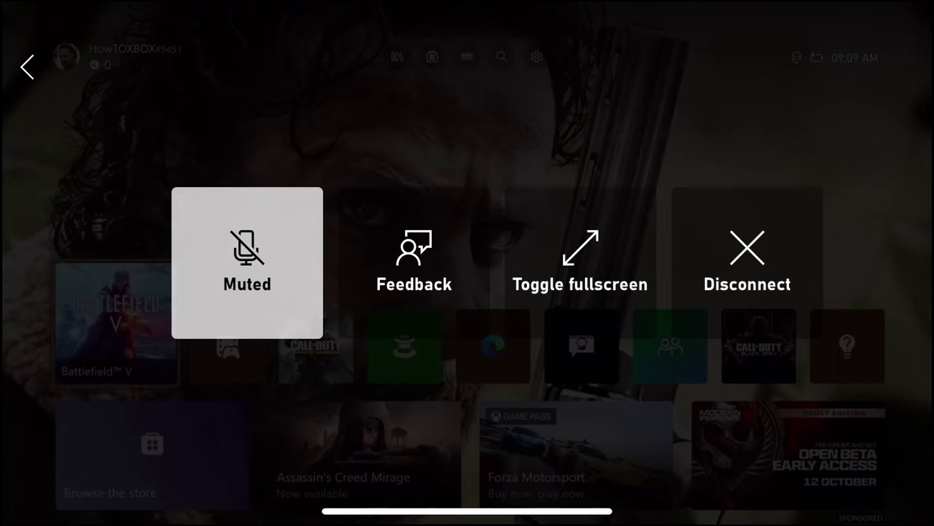
key("Escape")
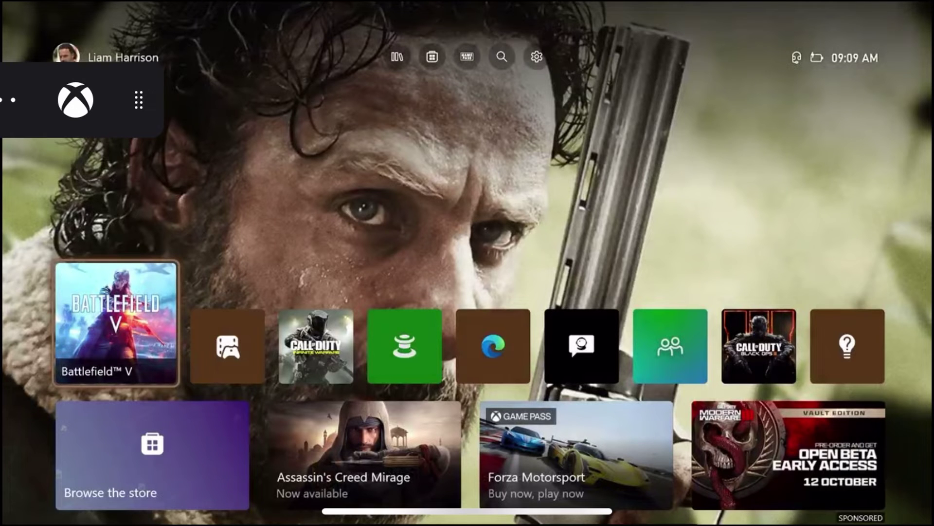
left_click(75, 100)
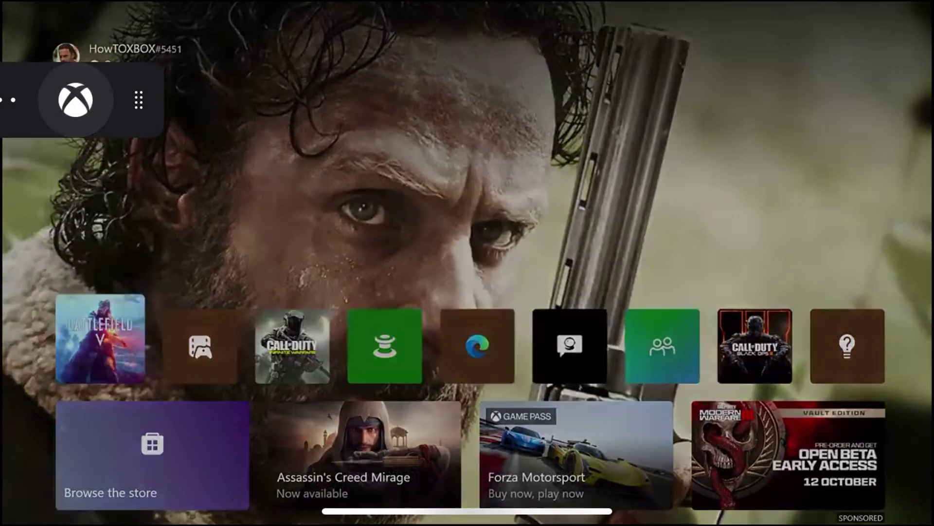
left_click(75, 100)
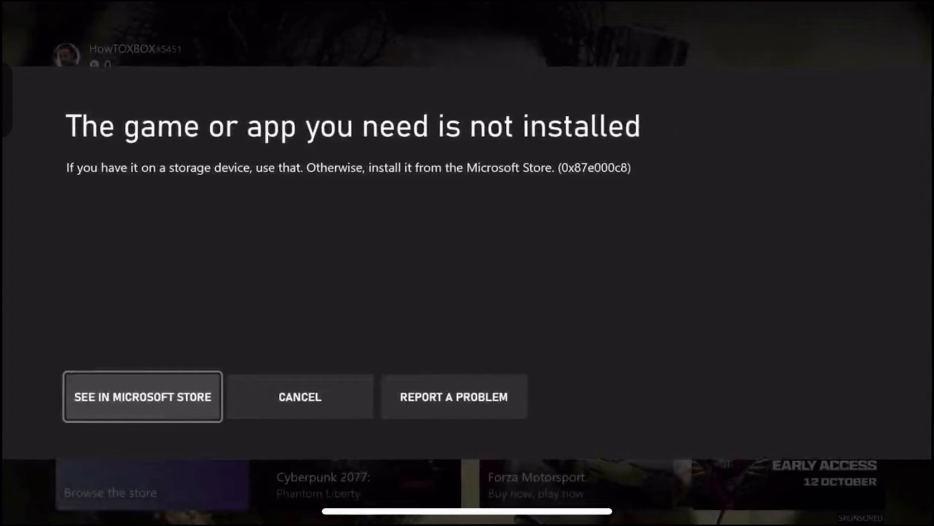
key("Right")
key("Return")
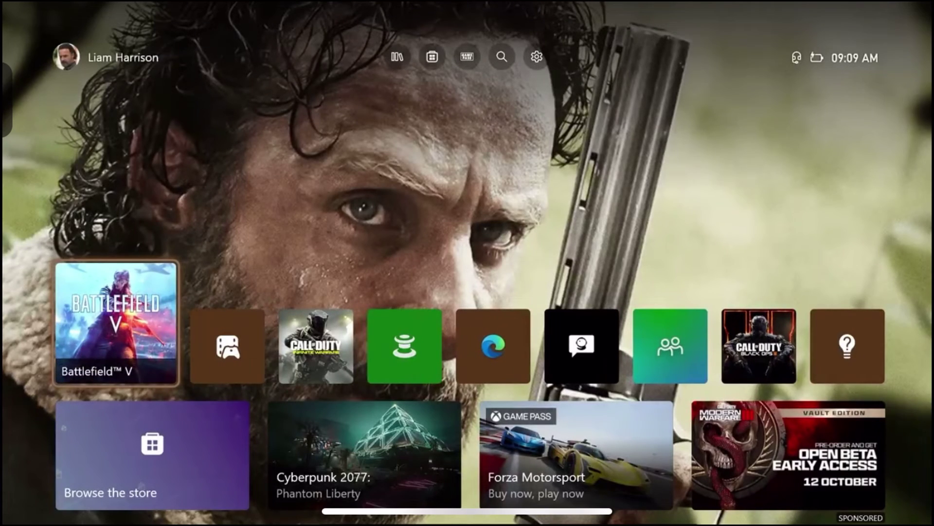
key("Right")
key("Left")
Open the Xbox guide and move down the Profile & system tab's options
key("super")
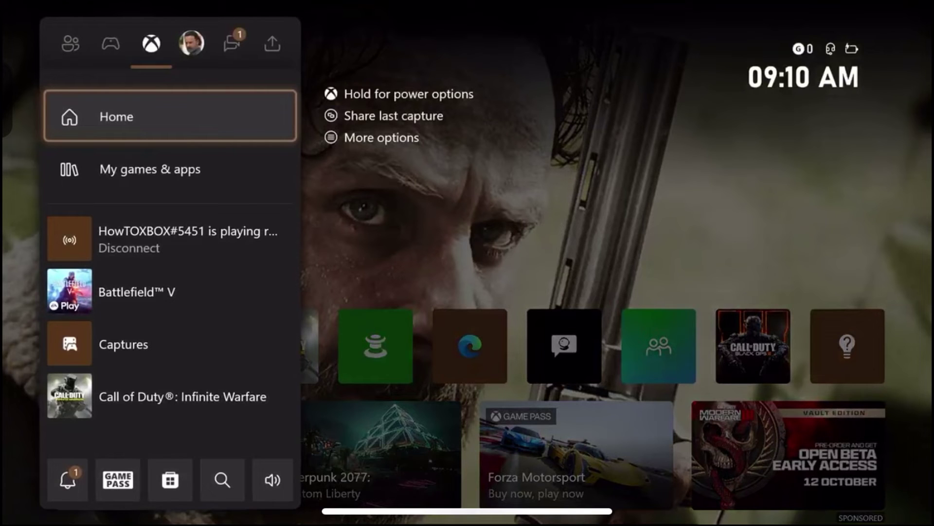
key("Down")
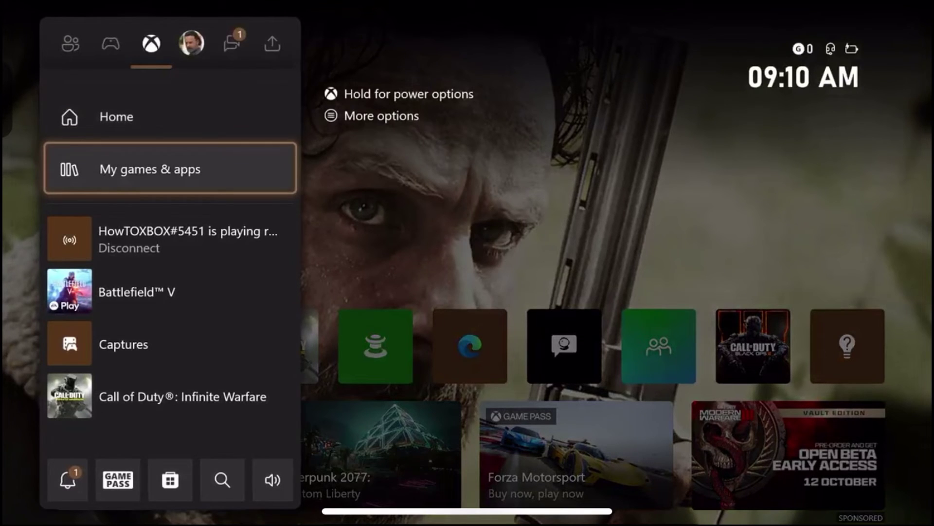
key("Right")
key("Down")
key("Down")
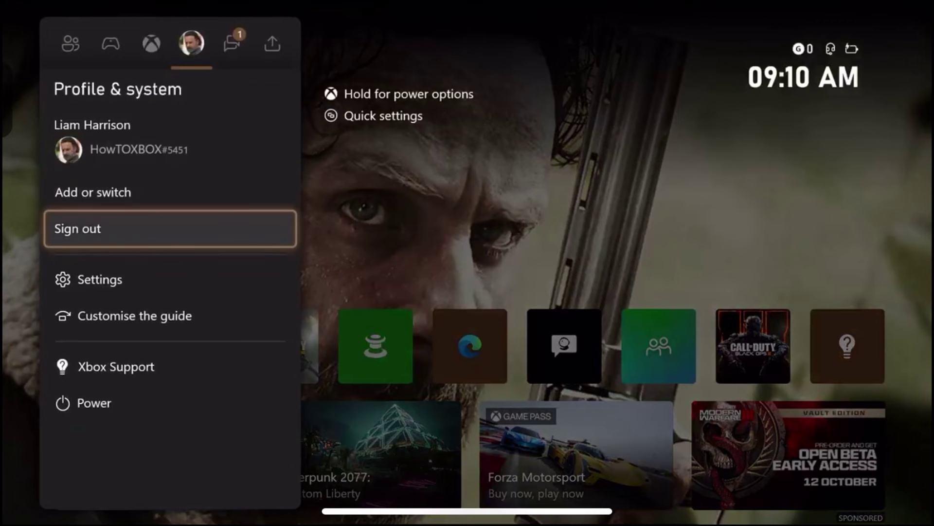
Open console Settings, then Devices & connections > Remote features, with remote features enabled
key("Down")
key("Return")
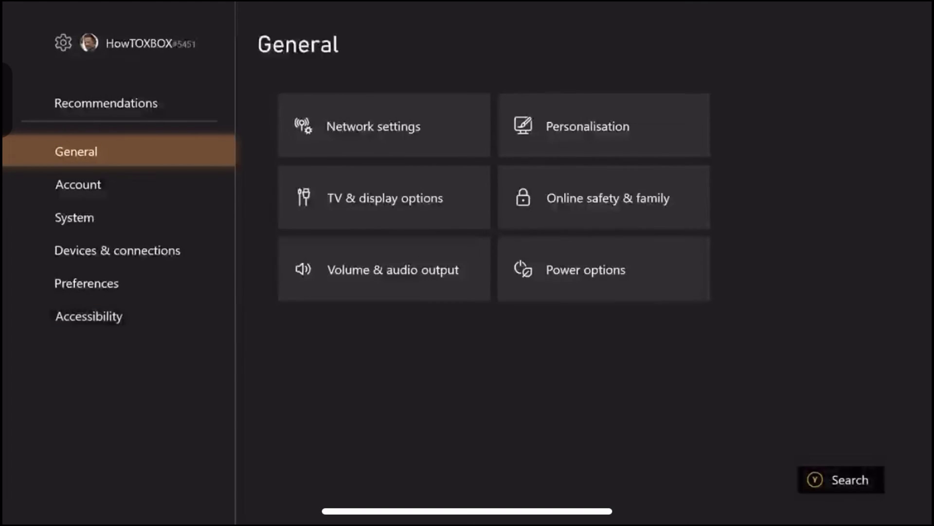
key("Down")
key("Down")
key("Down")
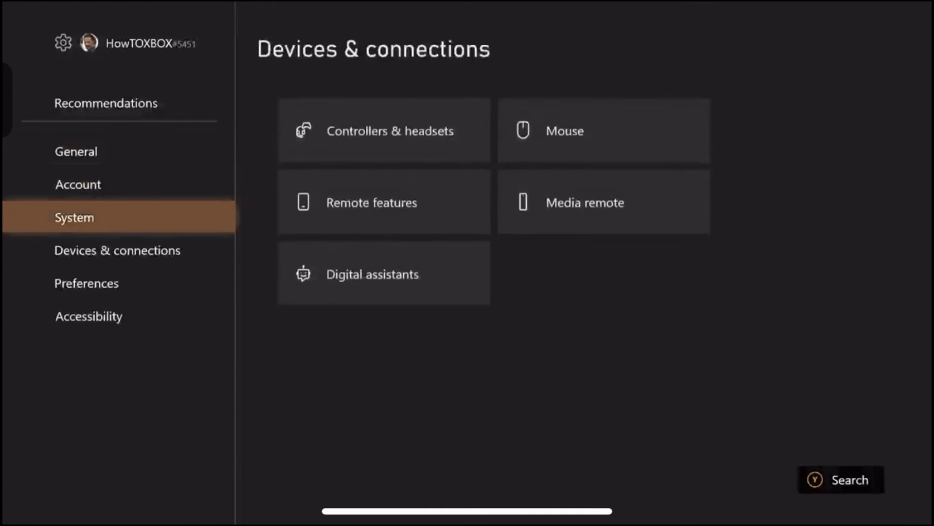
key("Right")
key("Down")
key("Return")
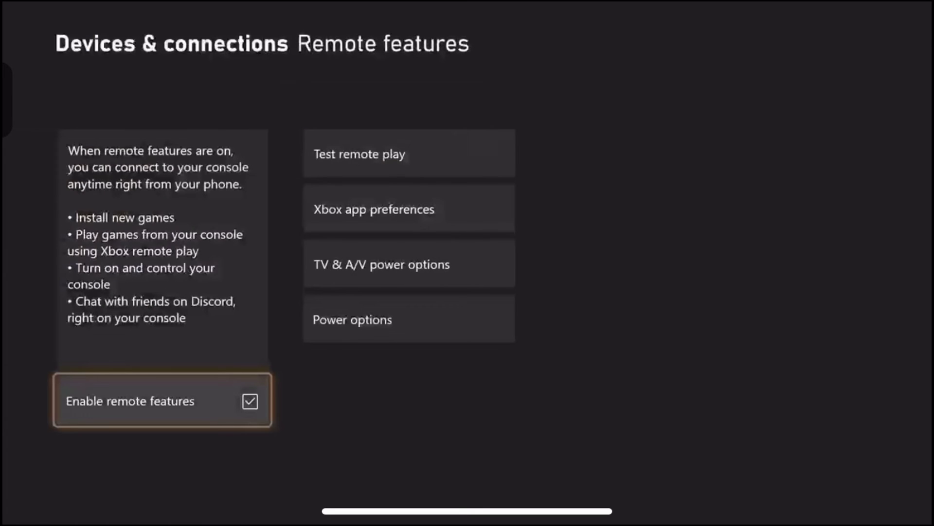